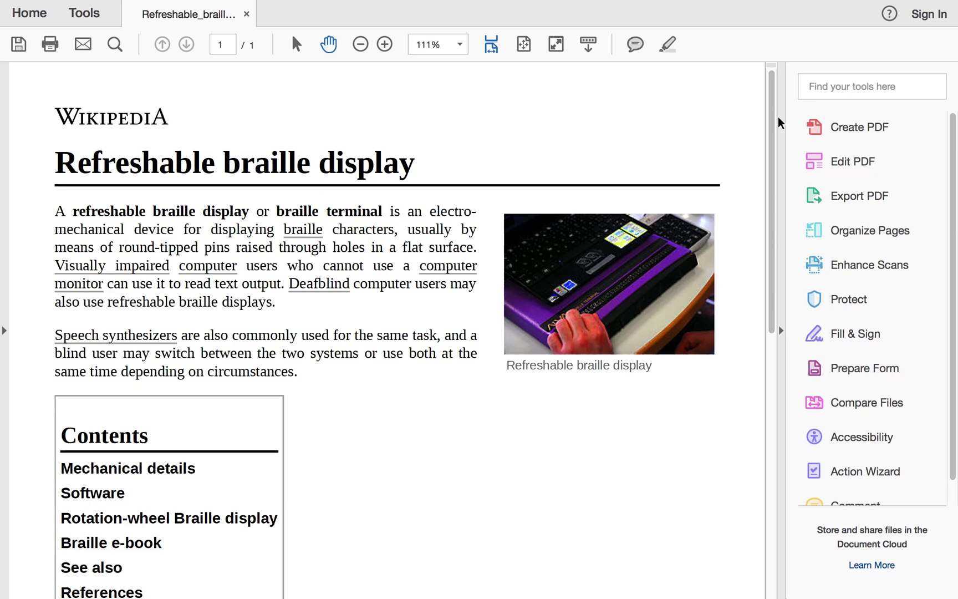
- Search the tools for "action" and open the Action Wizard
click(829, 92)
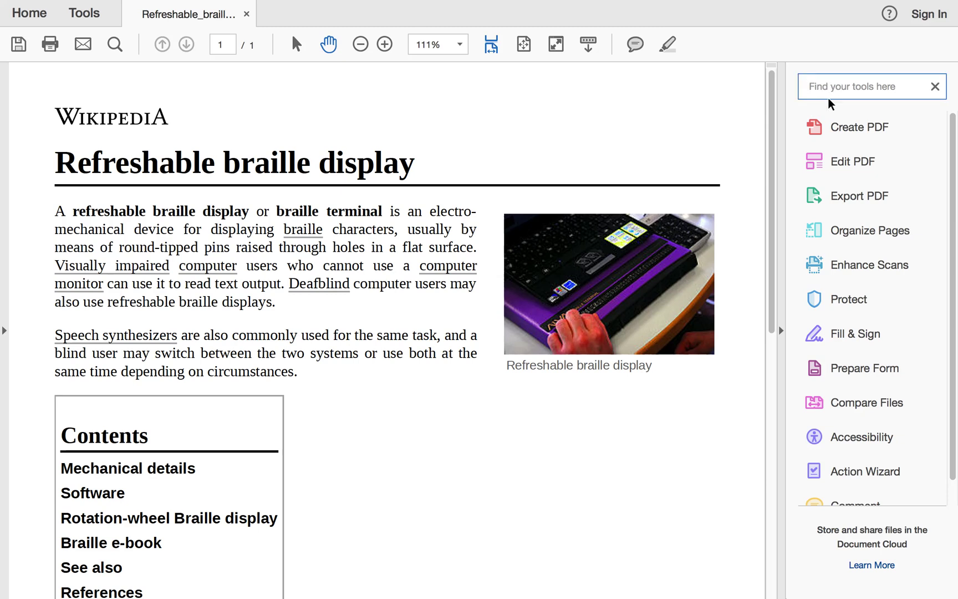
scroll(835, 150, down, 1)
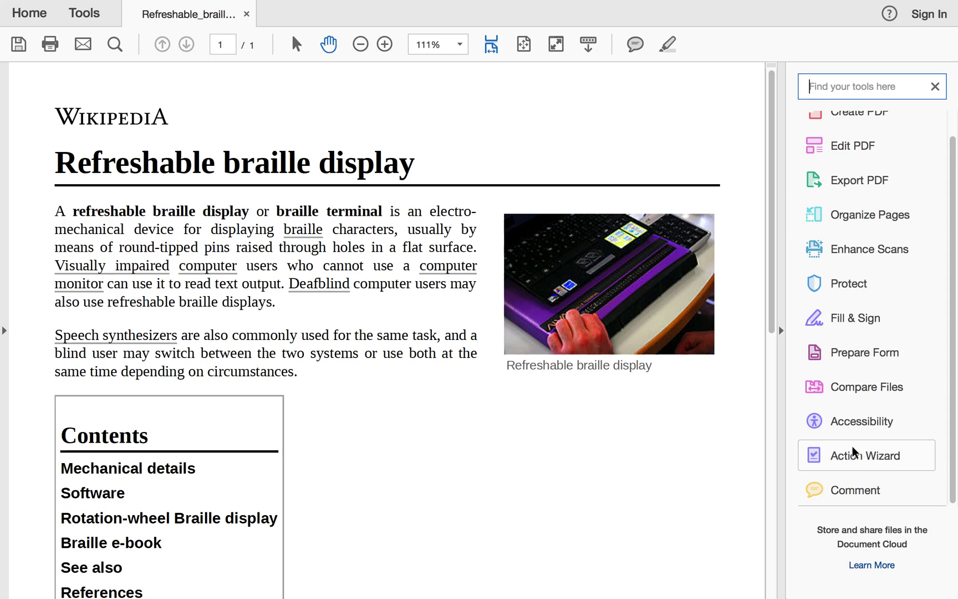
scroll(853, 448, up, 1)
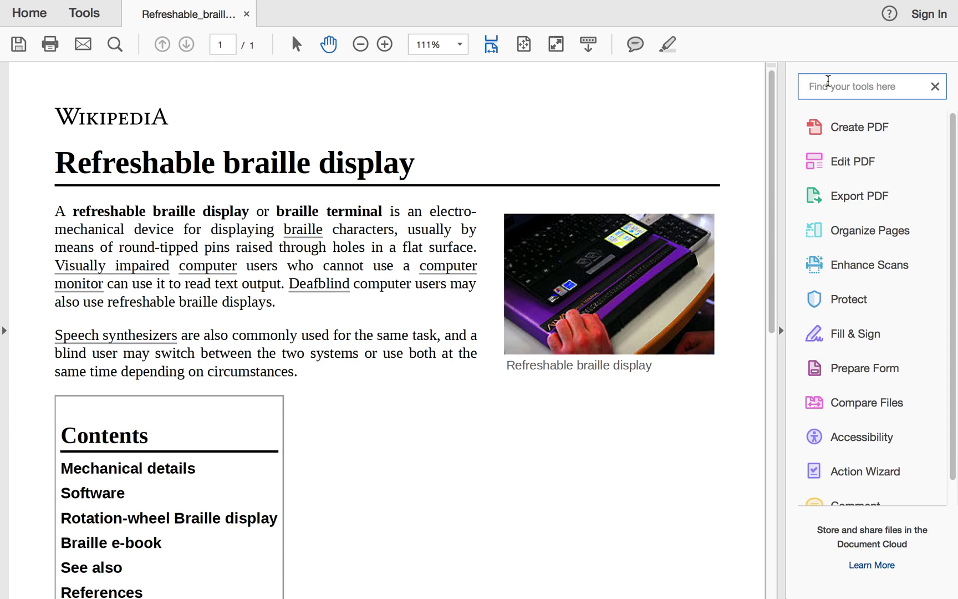
text(action)
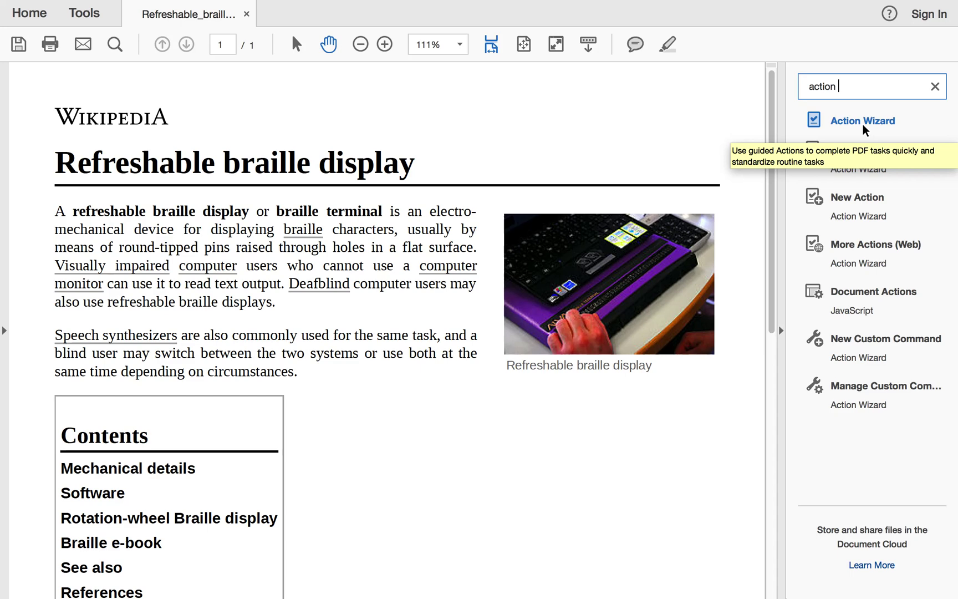
click(864, 123)
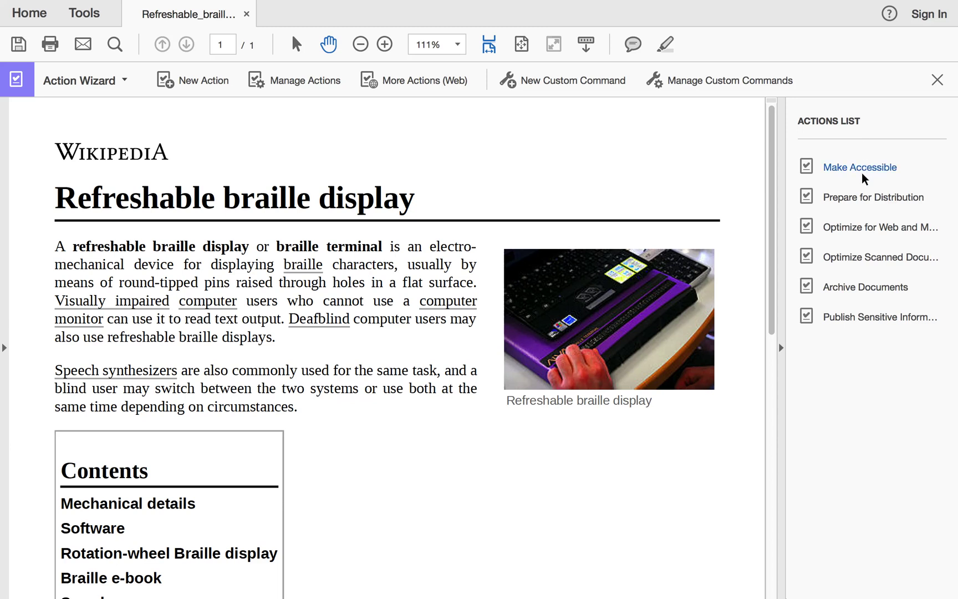
- Choose the Make Accessible action and start it on the open Refreshable braille display PDF
mouse_move(856, 175)
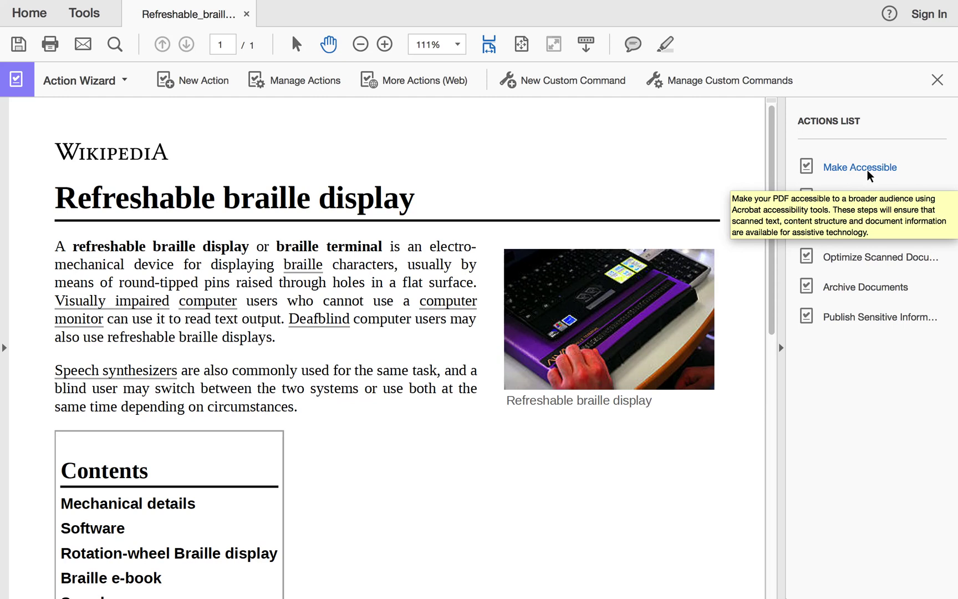
click(869, 170)
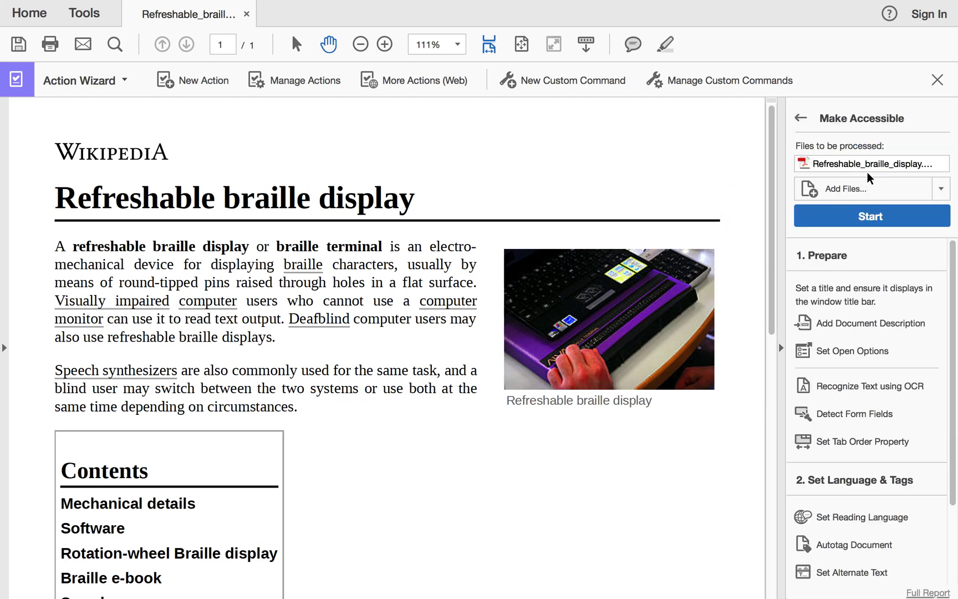
scroll(874, 289, down, 1)
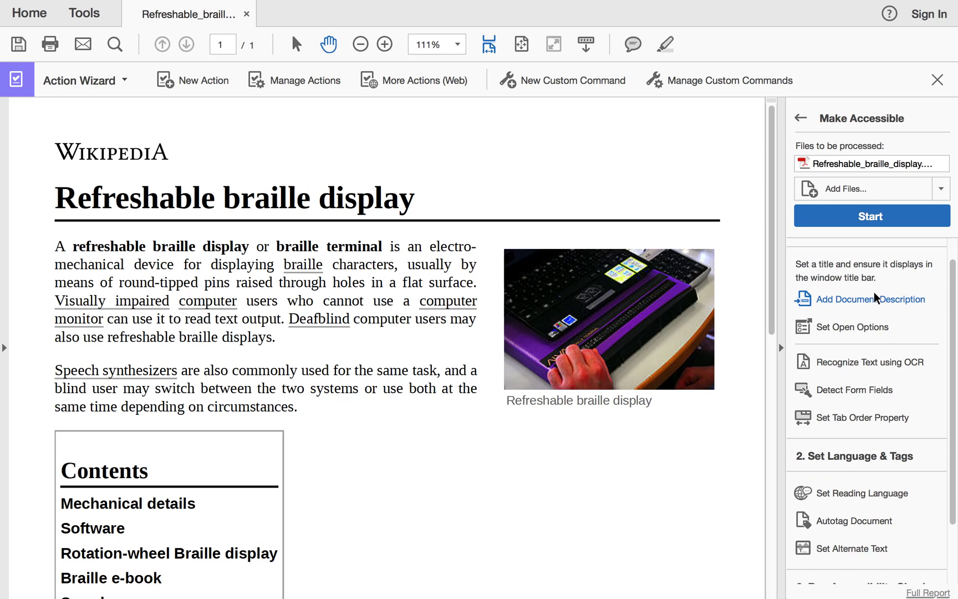
click(869, 217)
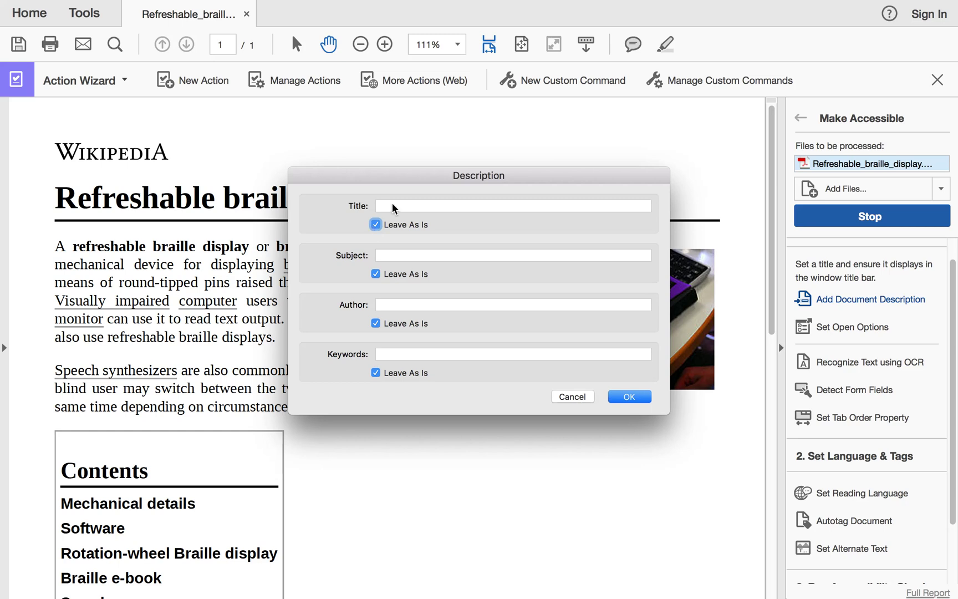
- Set the document description's title to "Refreshable braille display" instead of leaving it as is, keeping the other fields as they are
drag(422, 176, 485, 234)
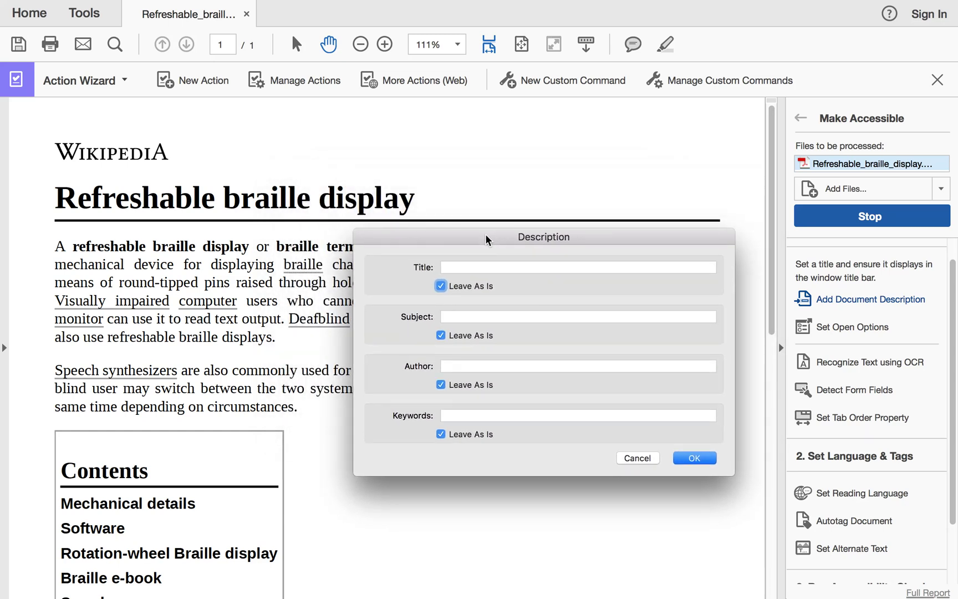
click(474, 285)
click(471, 265)
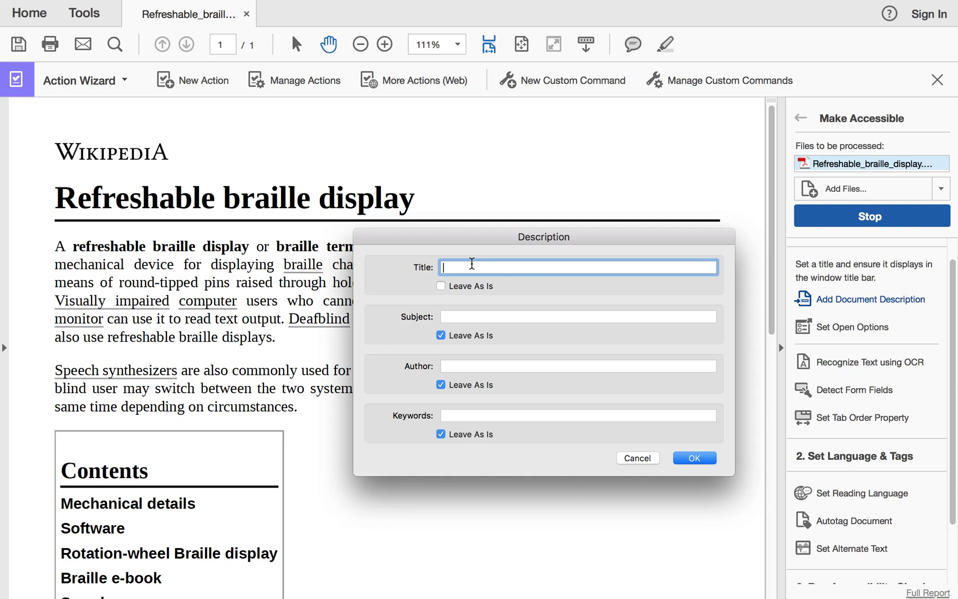
text(Refreshable braille bisplay)
key(BackSpace)
key(BackSpace)
key(BackSpace)
key(BackSpace)
key(BackSpace)
key(BackSpace)
key(BackSpace)
text(display)
click(697, 458)
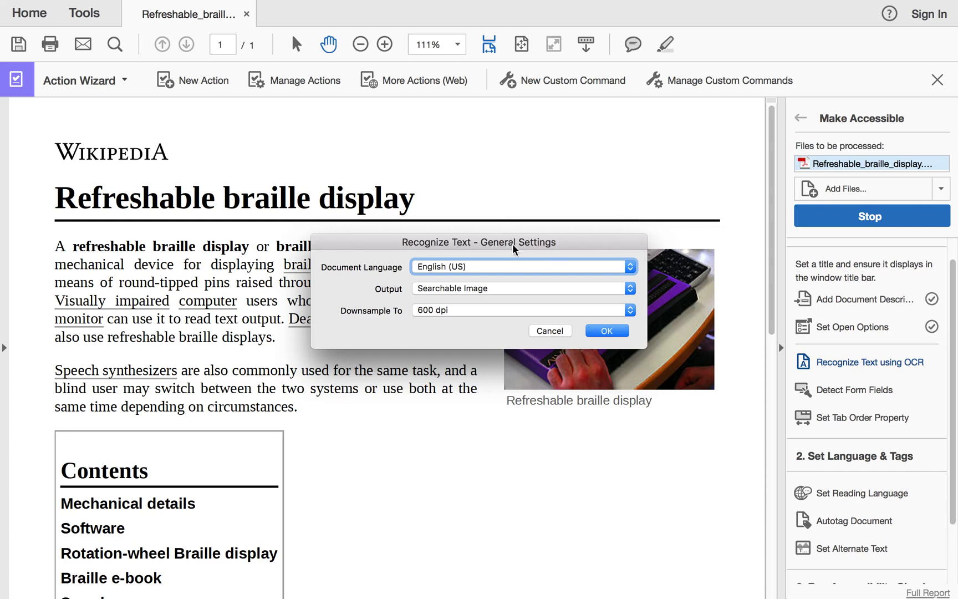
- Accept text recognition with English (US), Searchable Image and 600 dpi, and skip form field detection
drag(512, 244, 516, 242)
click(605, 329)
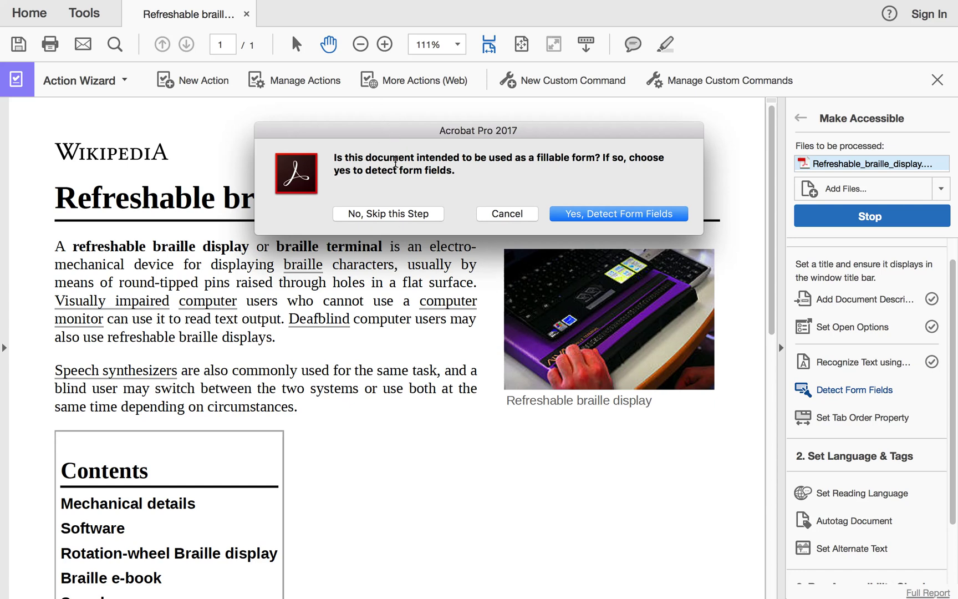
drag(383, 159, 595, 158)
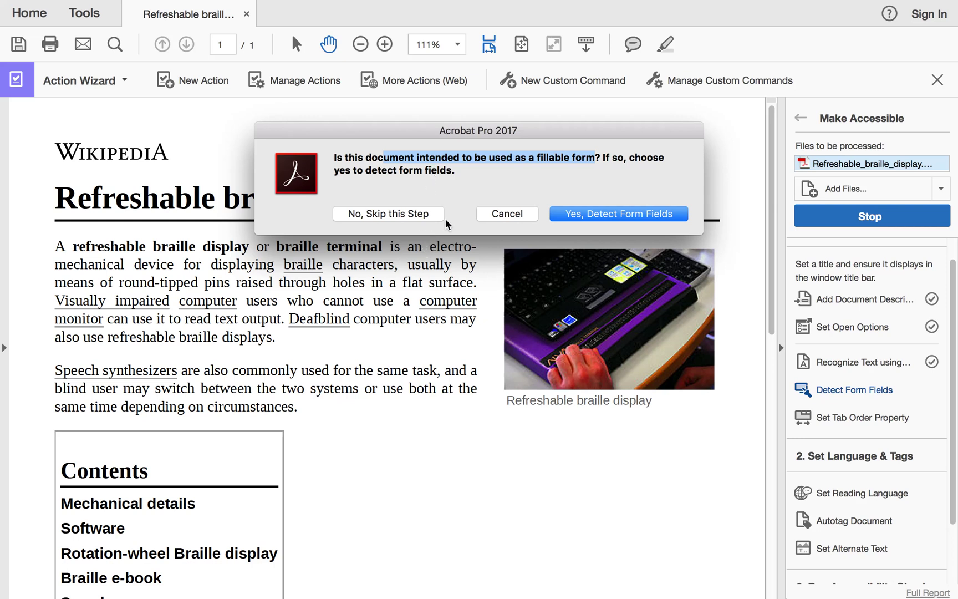
click(411, 223)
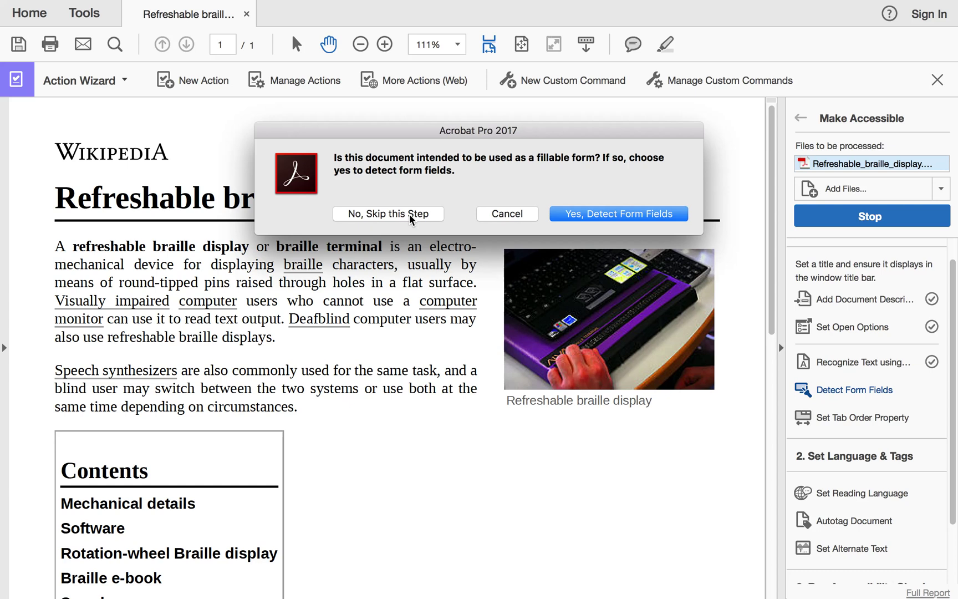
click(409, 214)
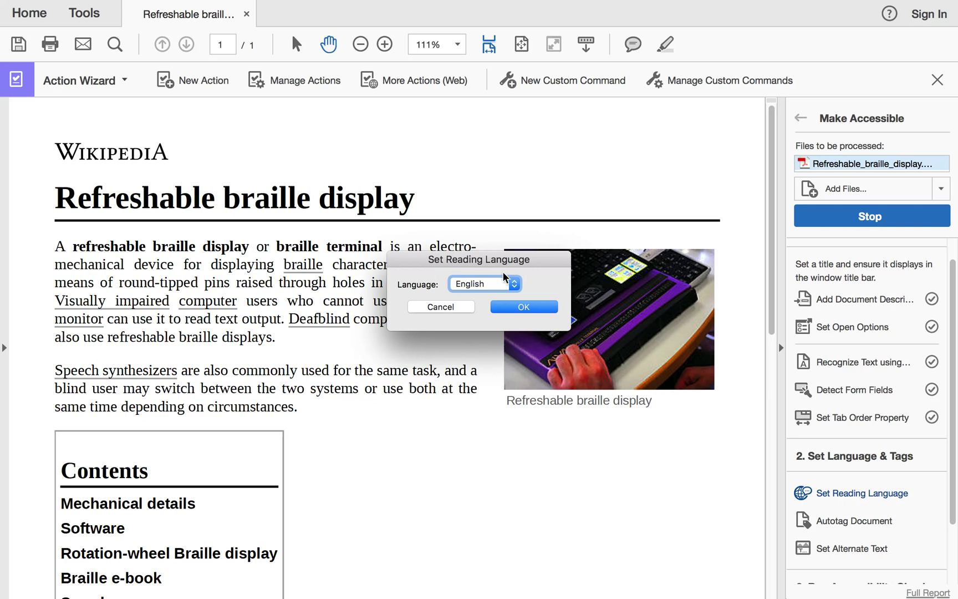
- Set the document's reading language to English
click(492, 286)
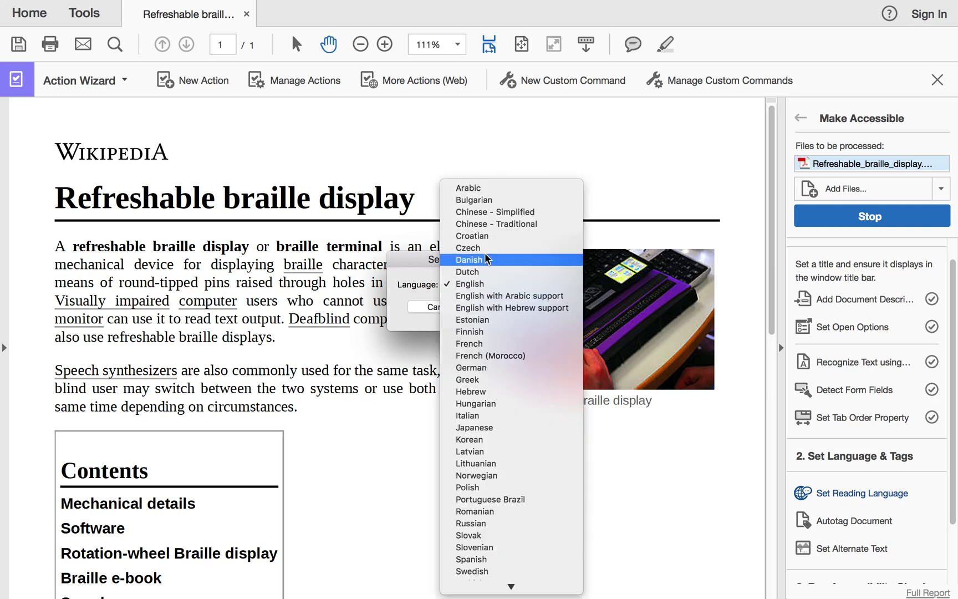
click(484, 284)
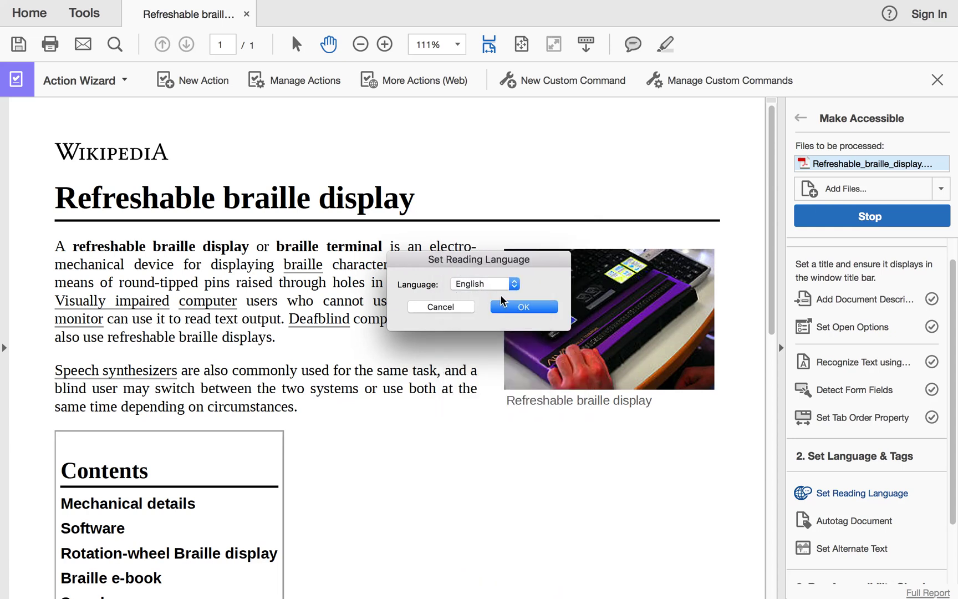
click(510, 307)
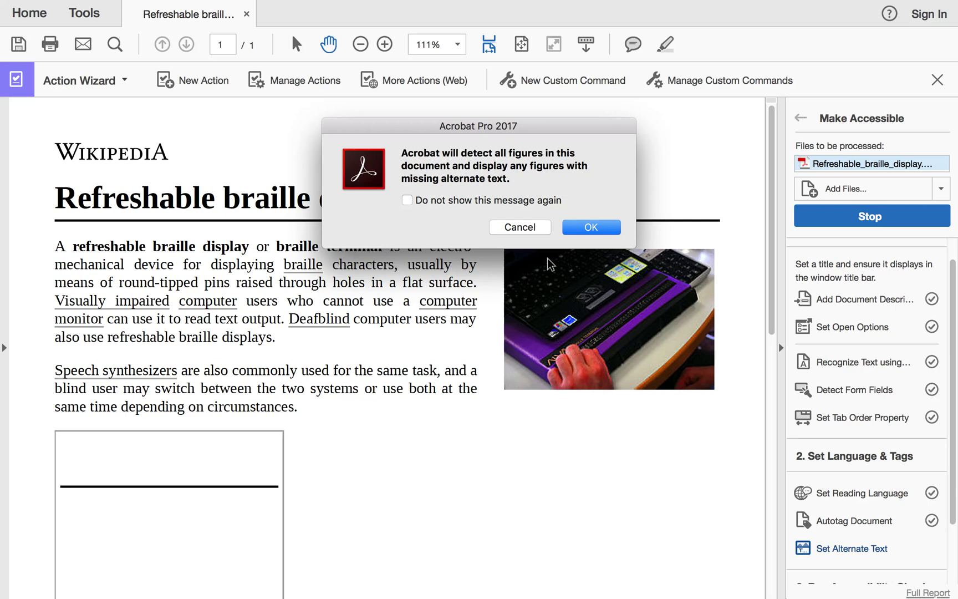
- Run the detection of figures missing alternate text and give the Wikipedia logo the alternate text "Wikipedia"
click(591, 227)
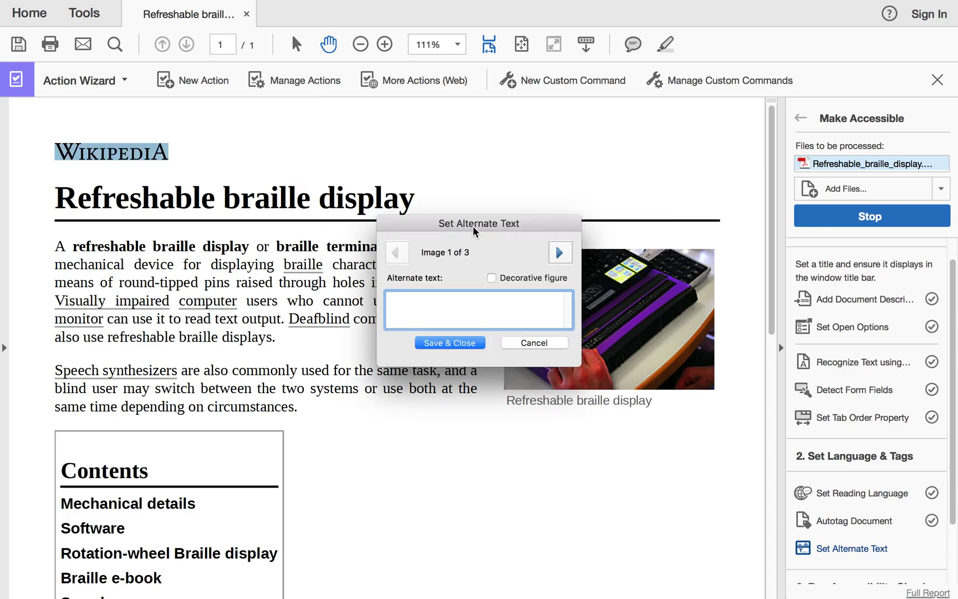
drag(474, 224, 283, 149)
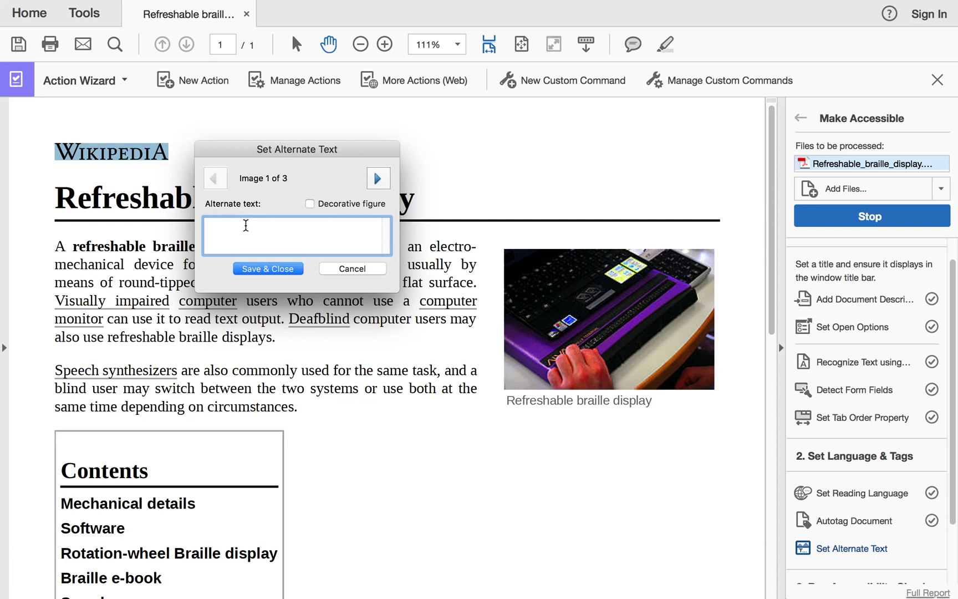
text(Wik)
text(iepdia)
key(BackSpace)
key(BackSpace)
key(BackSpace)
key(BackSpace)
key(BackSpace)
text(pedia)
drag(338, 152, 394, 205)
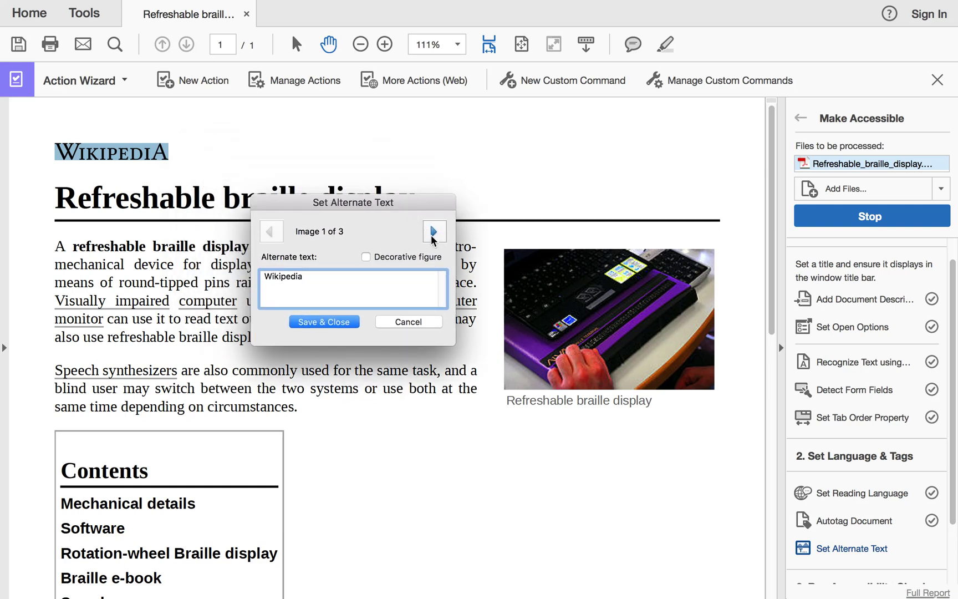
- Enter "Refreshable braille display" as the alternate text of the second image
click(434, 232)
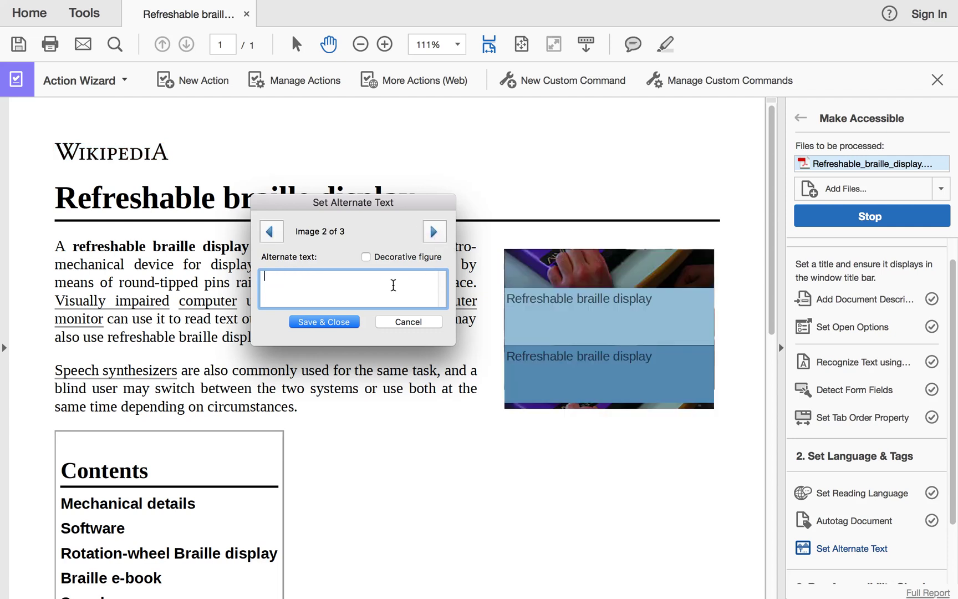
text(Refreshable braille display)
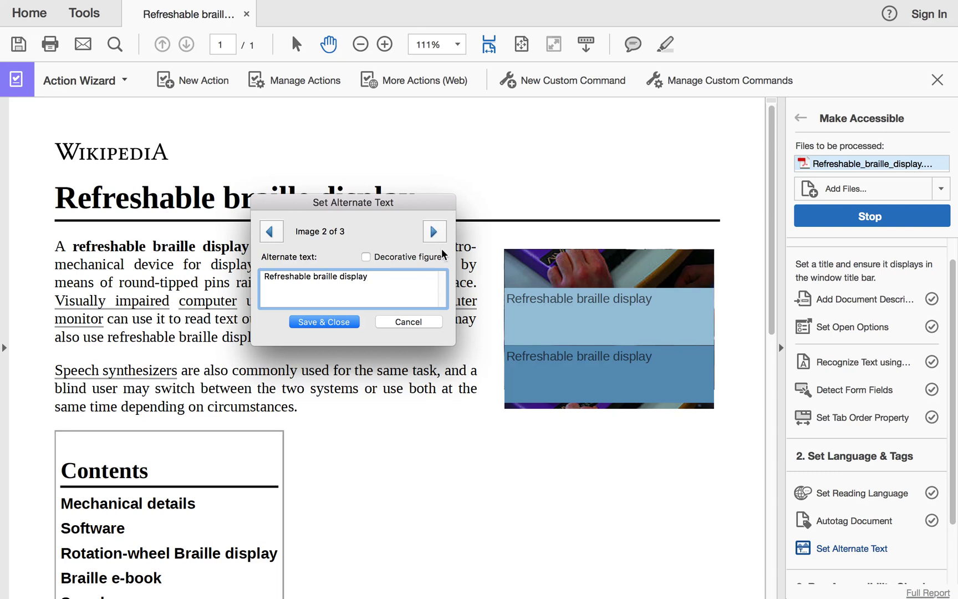
drag(404, 209, 424, 220)
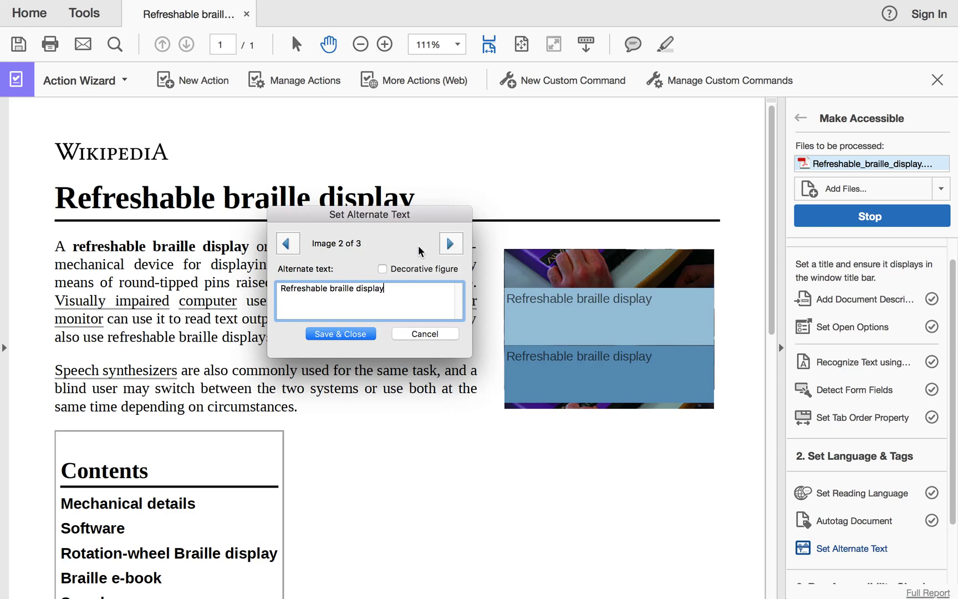
- Enter "Another braille display" as the third image's alternate text and save the alternate texts
click(460, 245)
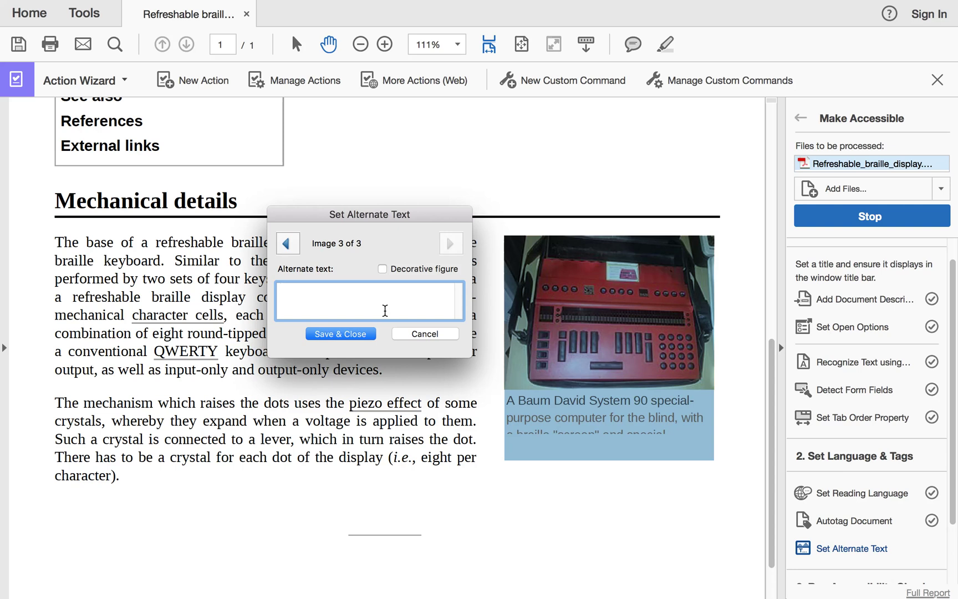
text(Another braille display)
click(350, 329)
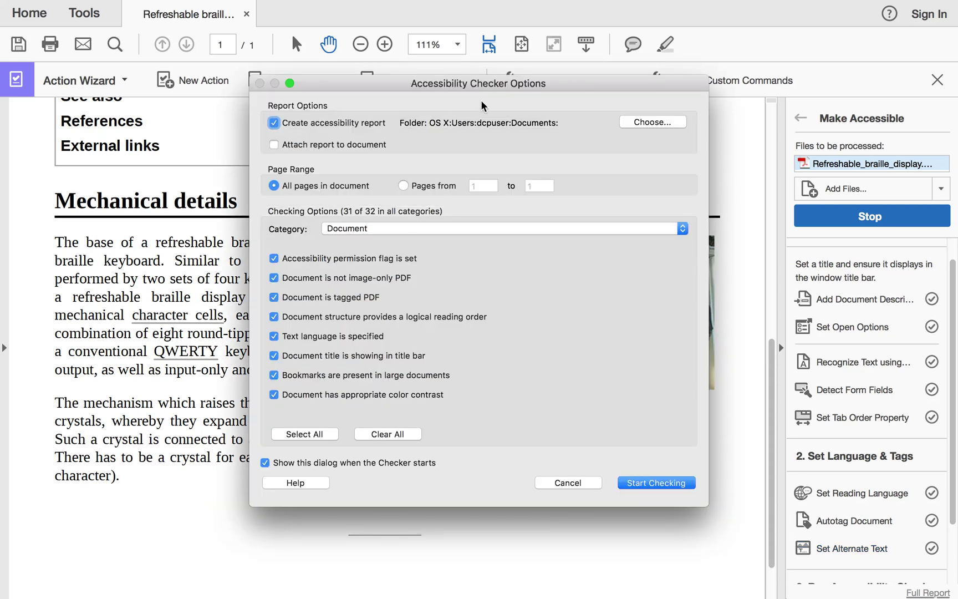
- Run the accessibility check on all pages with an accessibility report, and expand the Document category of the results
drag(484, 84, 452, 75)
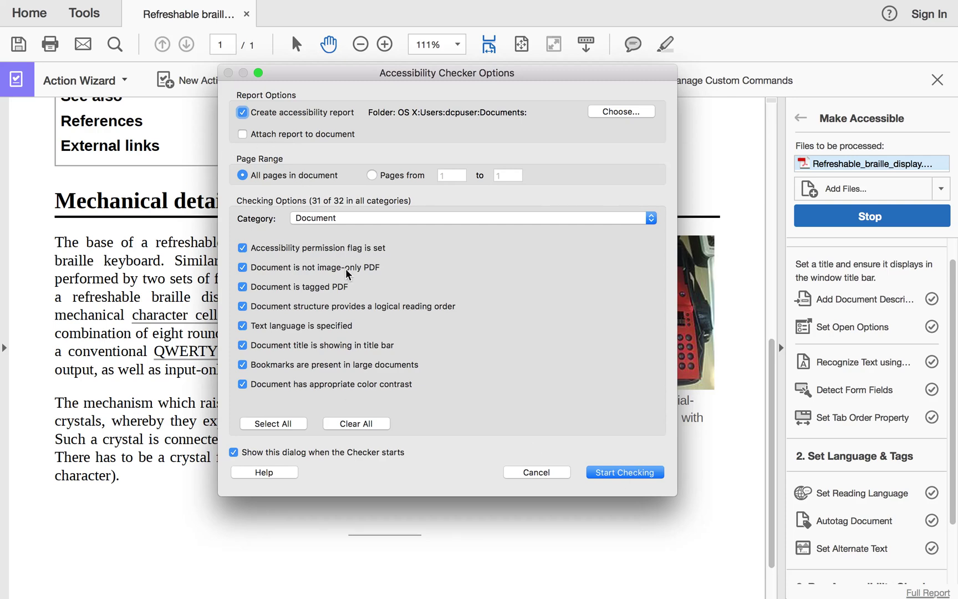
click(609, 473)
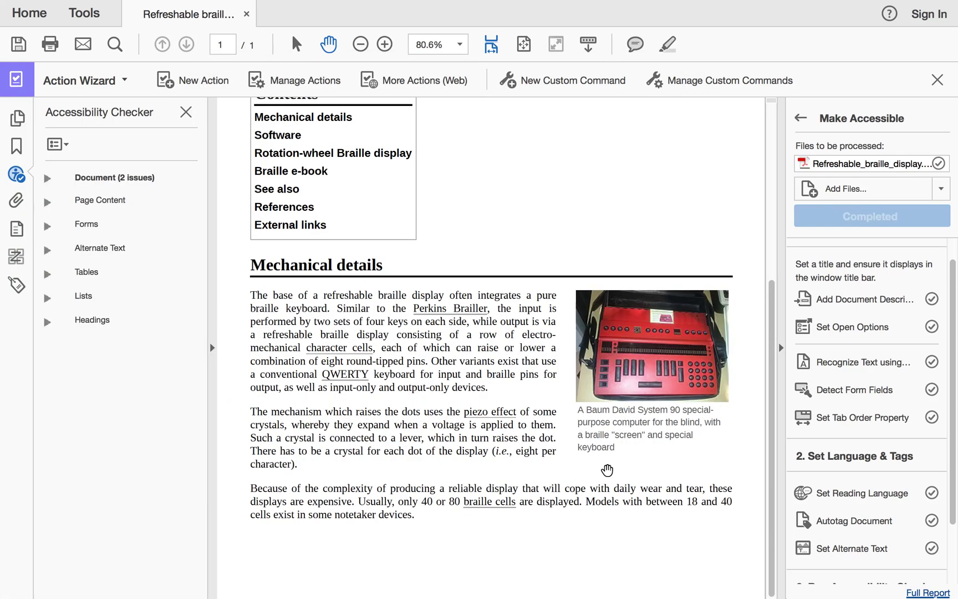
click(47, 178)
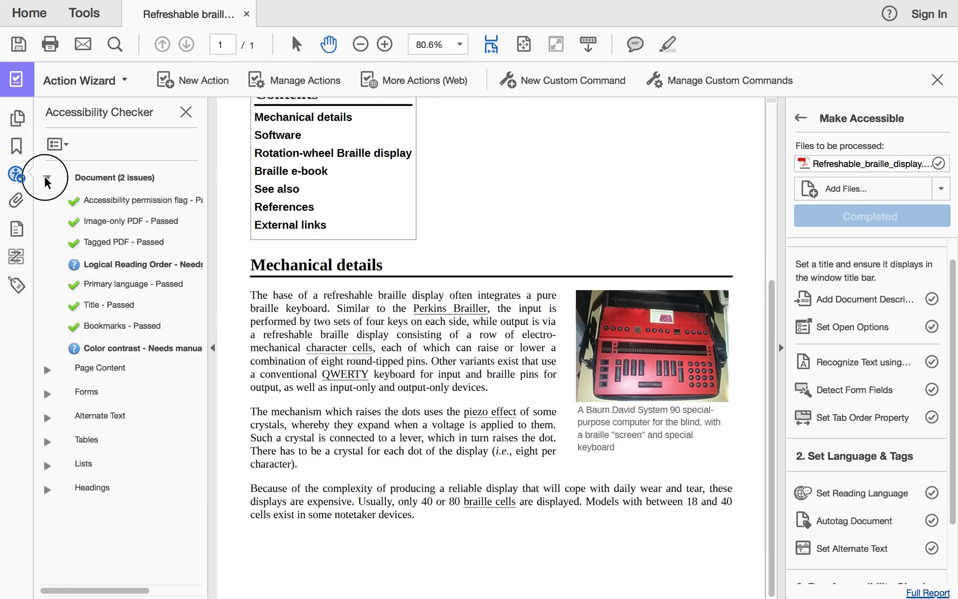